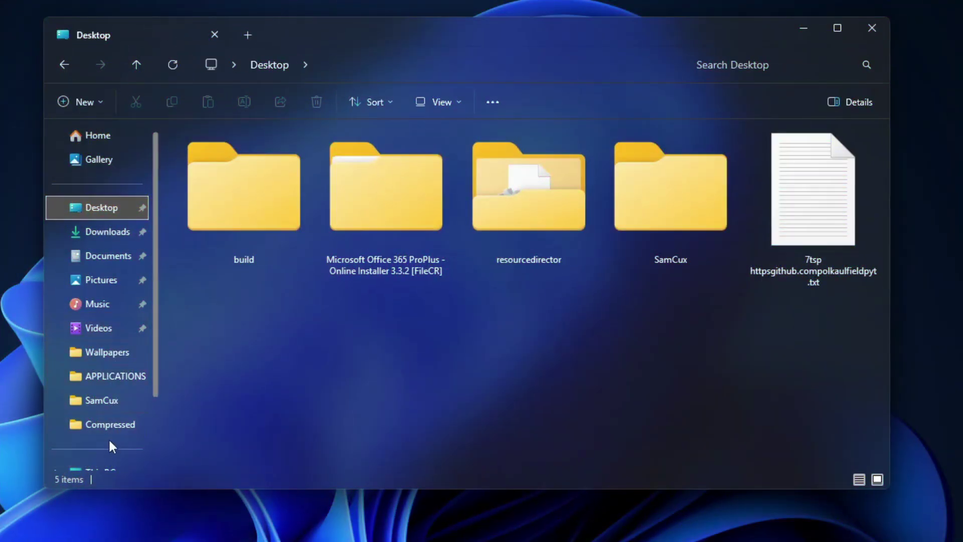
Show This PC in File Explorer, listing Local Disk (C:) with 155 GB free of 237 GB.
scroll(109, 438, down, 2)
click(118, 380)
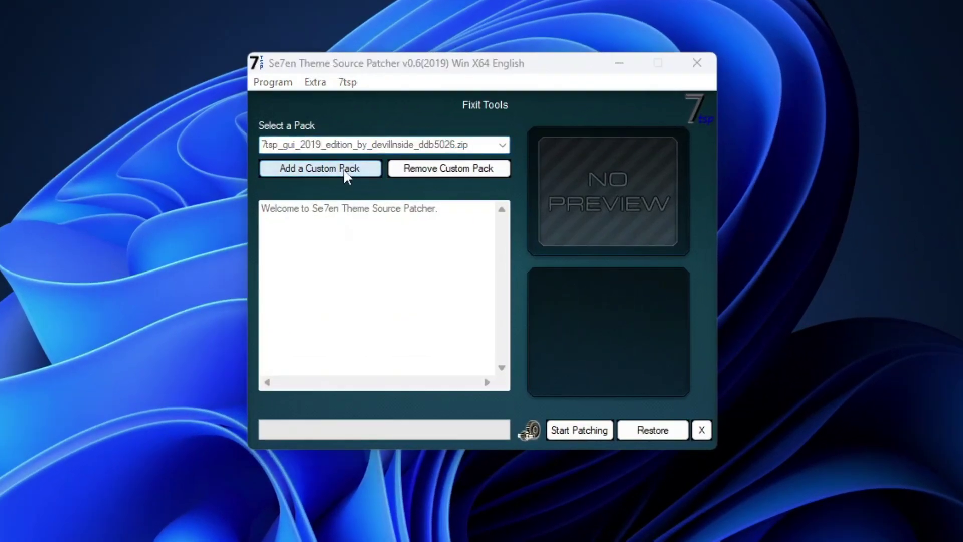
click(343, 168)
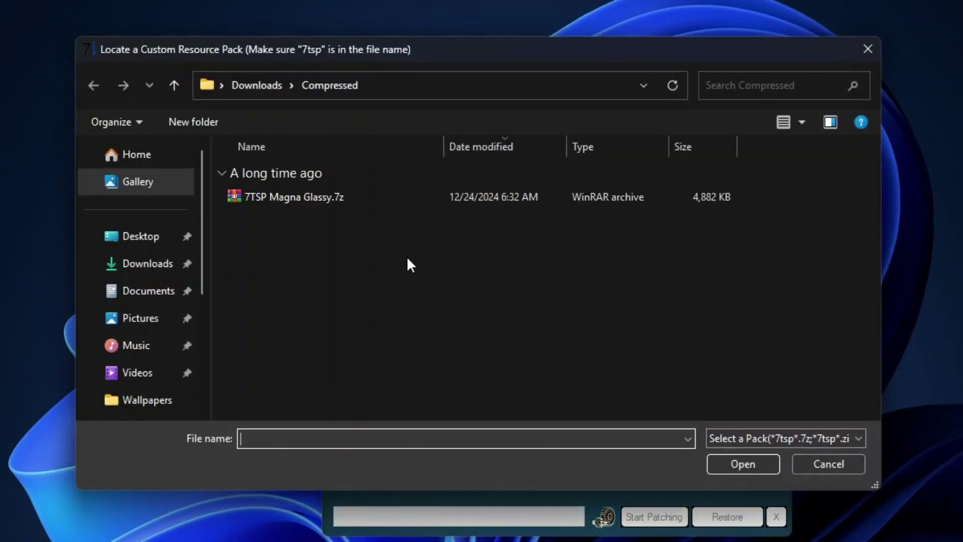
double_click(357, 194)
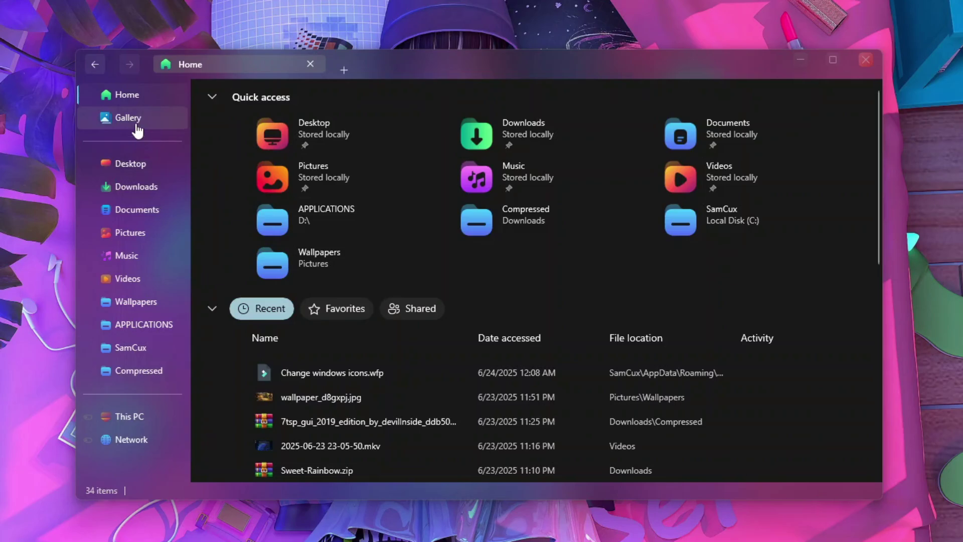
click(135, 165)
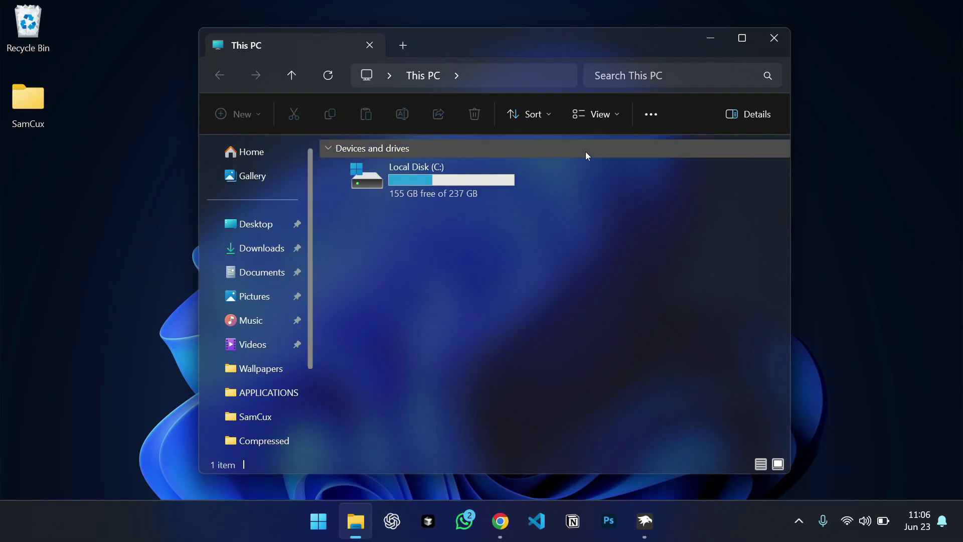
drag(549, 50, 600, 47)
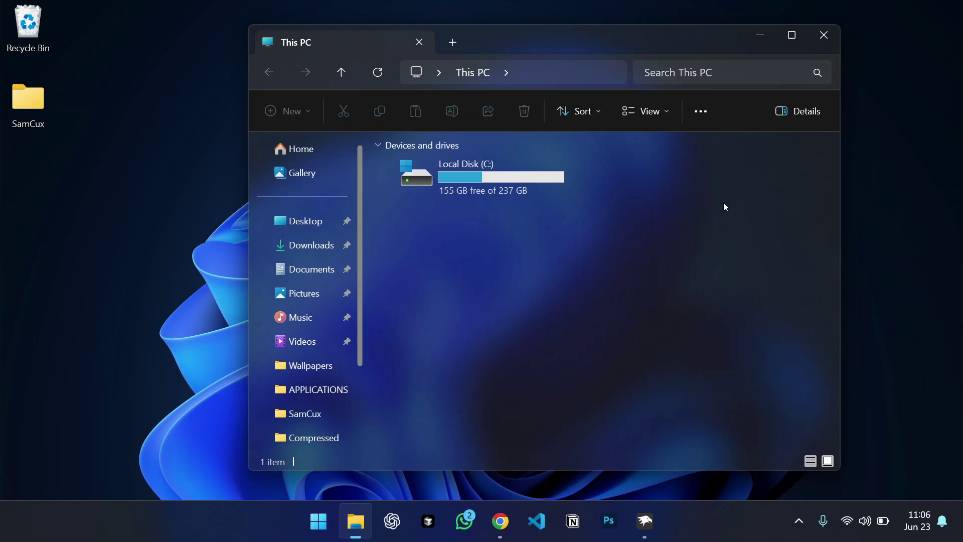
Hide File Explorer, then bring Chrome forward on its Windhawk tab.
key(super+d)
click(500, 522)
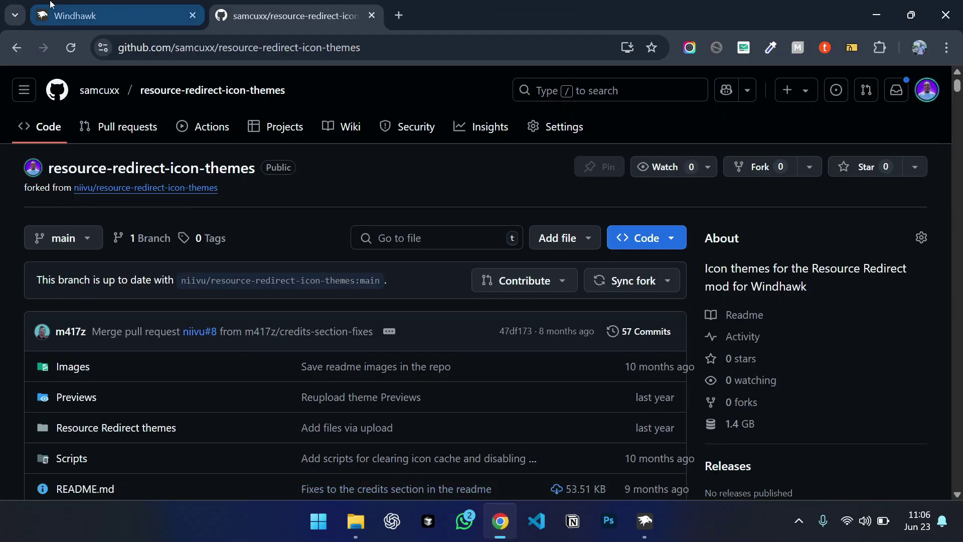
key(ctrl+1)
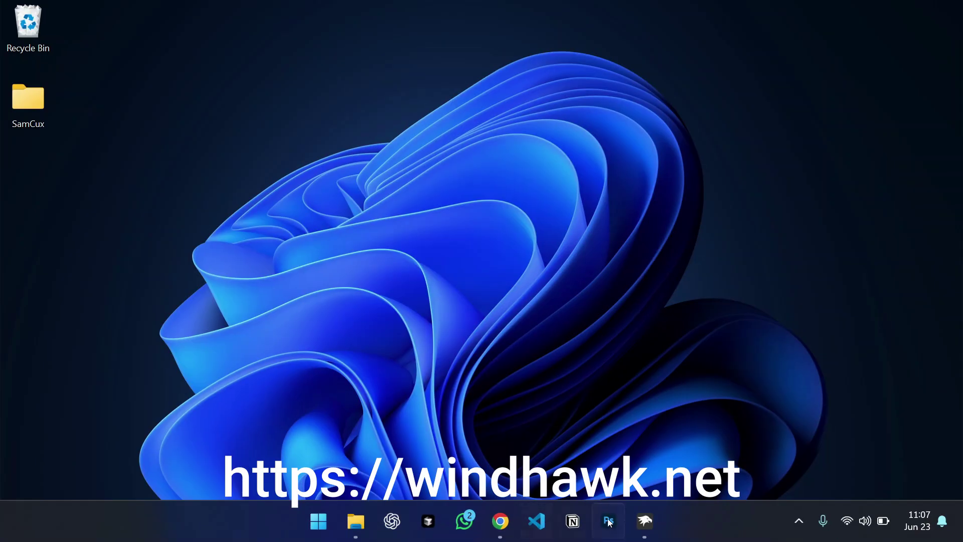
Open Windhawk's installed mods list, then go to the Explore mod catalog.
click(645, 521)
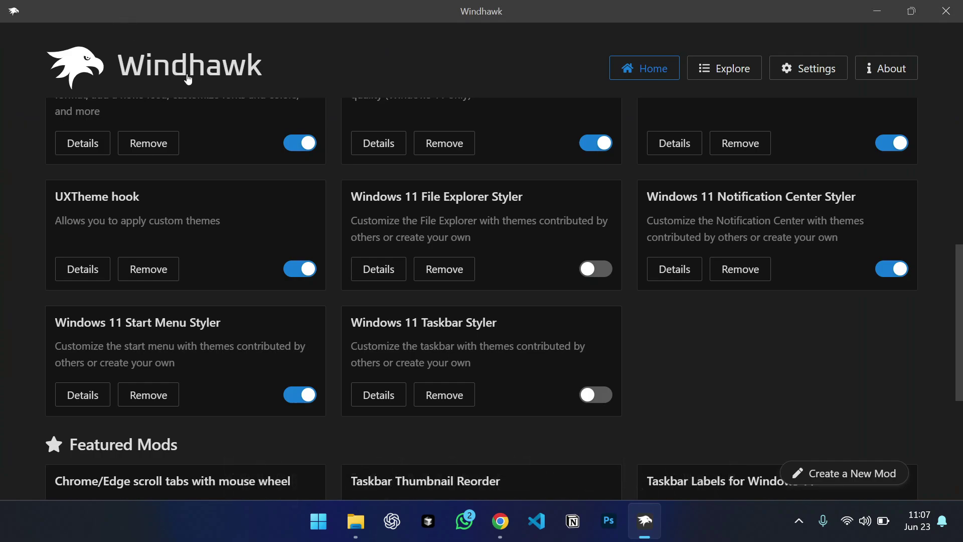
scroll(628, 387, down, 5)
scroll(641, 327, up, 12)
scroll(654, 221, down, 11)
scroll(647, 251, up, 10)
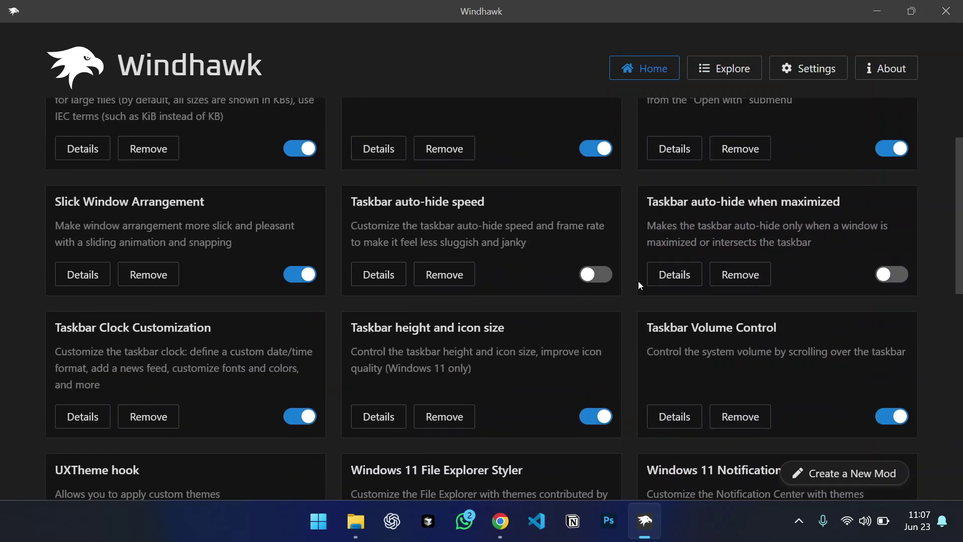
click(725, 73)
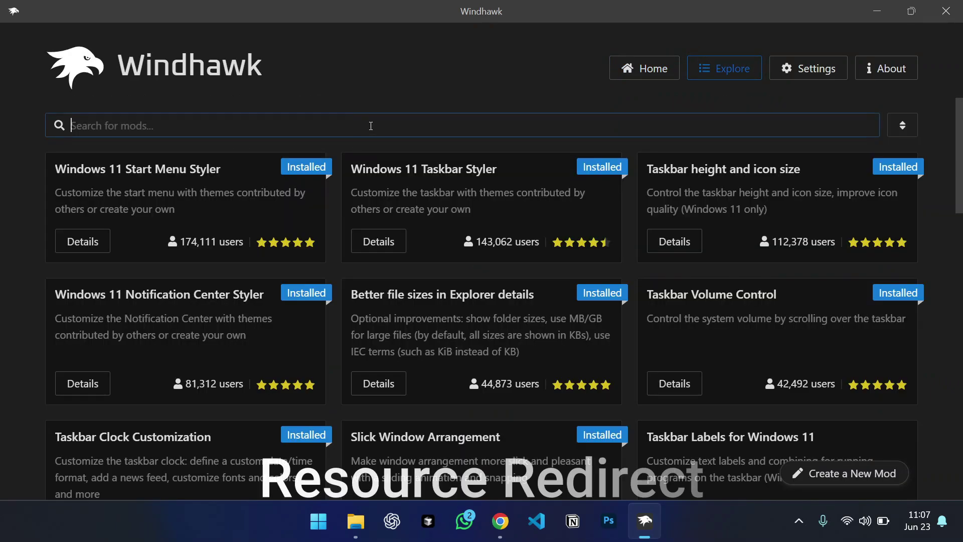
Search 'resour' and install the Resource Redirect mod (1.1.9), accepting the risk warning.
click(371, 125)
text(resour)
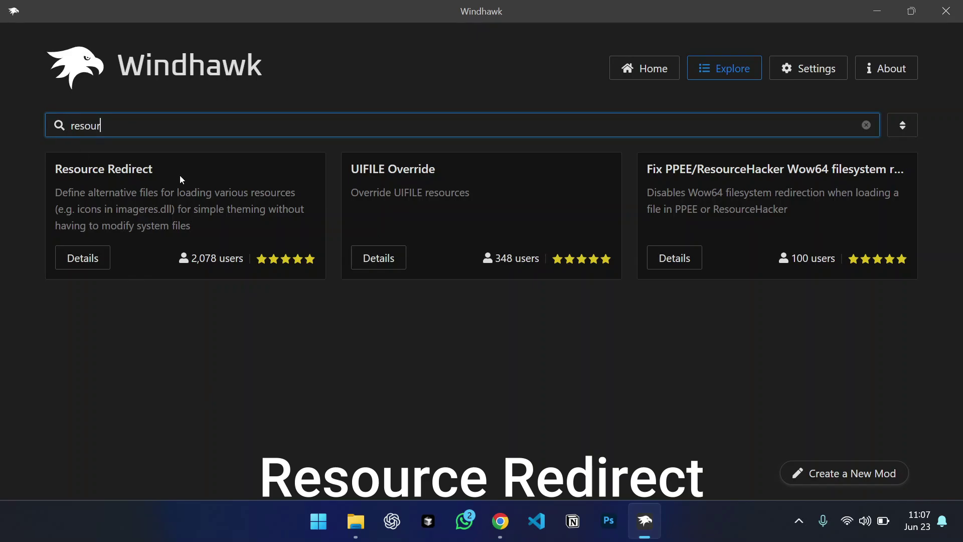
click(96, 259)
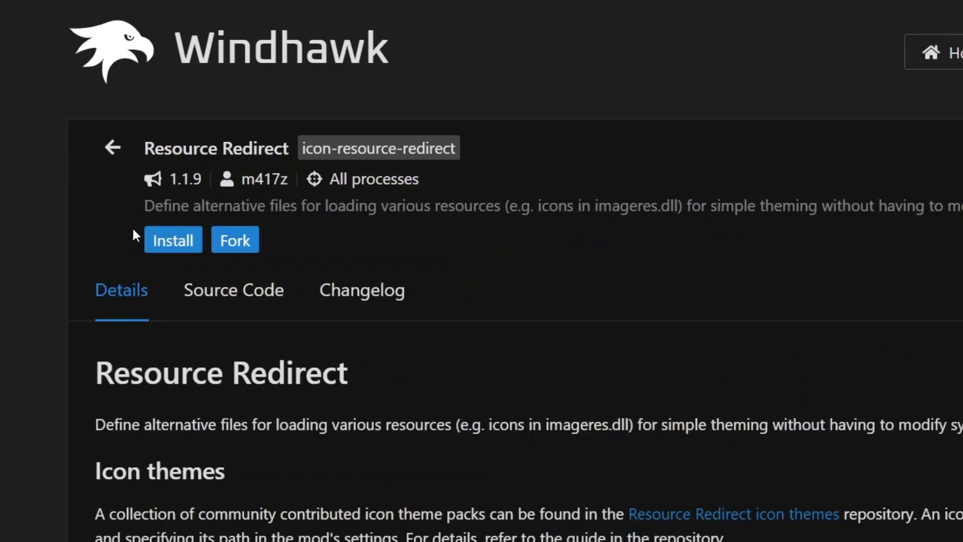
click(184, 245)
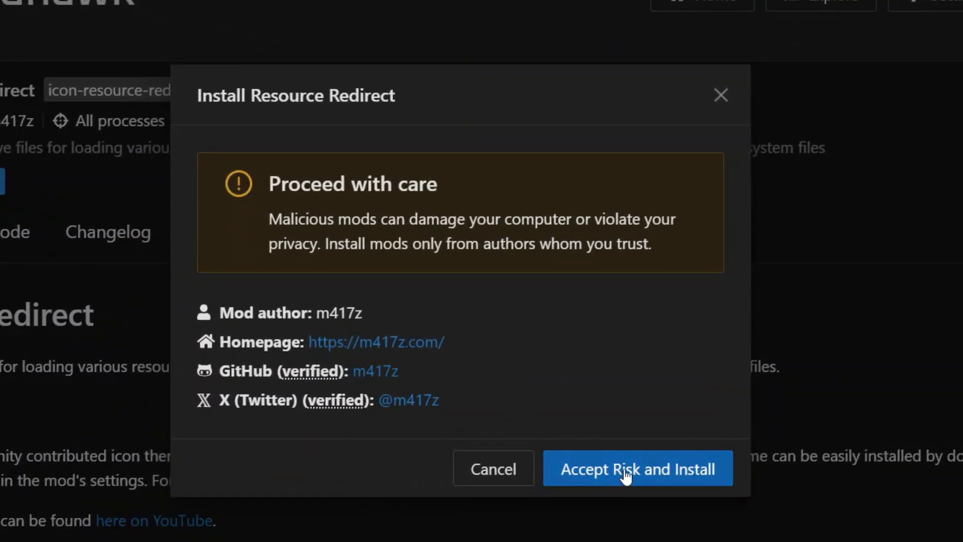
key(Return)
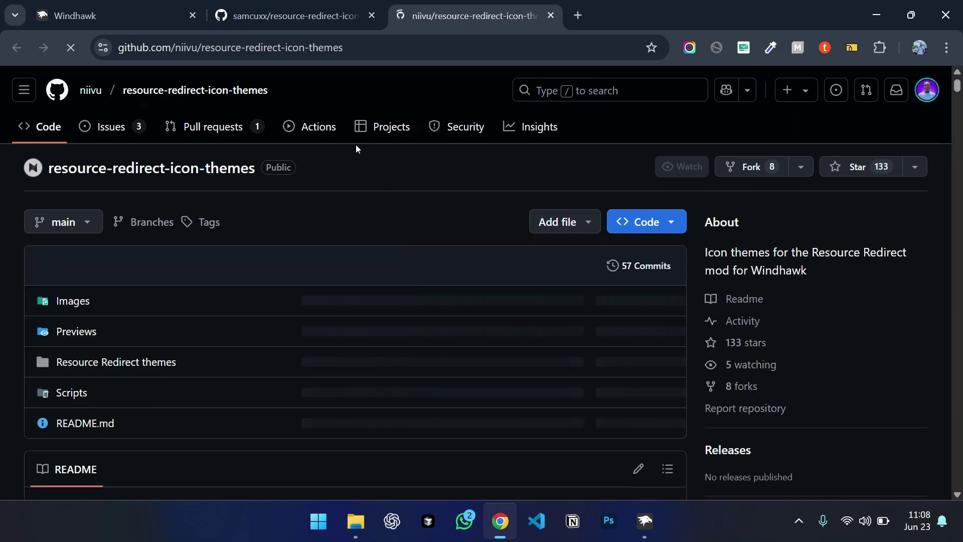
Open niivu's resource-redirect-icon-themes repo in a new tab and scroll its README to Sweet Rainbow.
scroll(357, 145, down, 10)
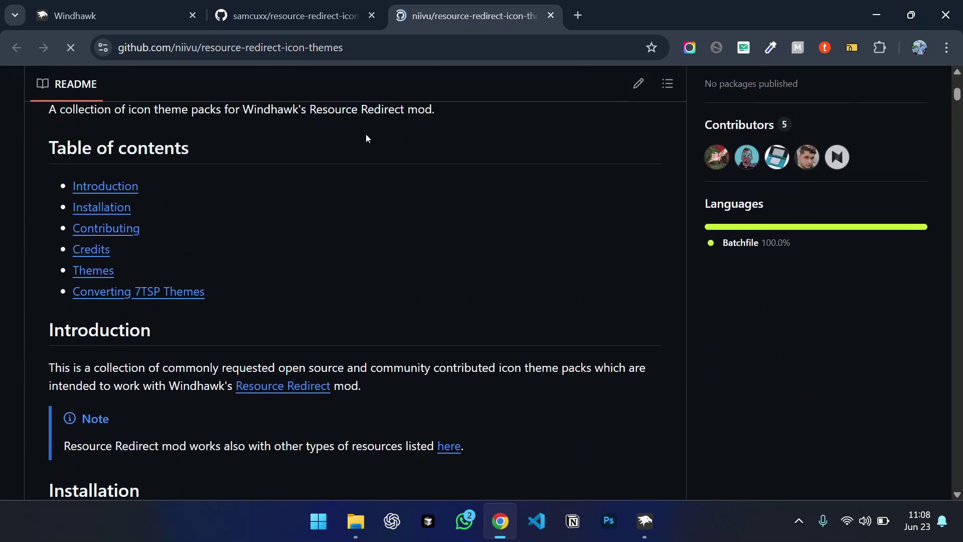
scroll(364, 137, down, 10)
scroll(363, 141, down, 20)
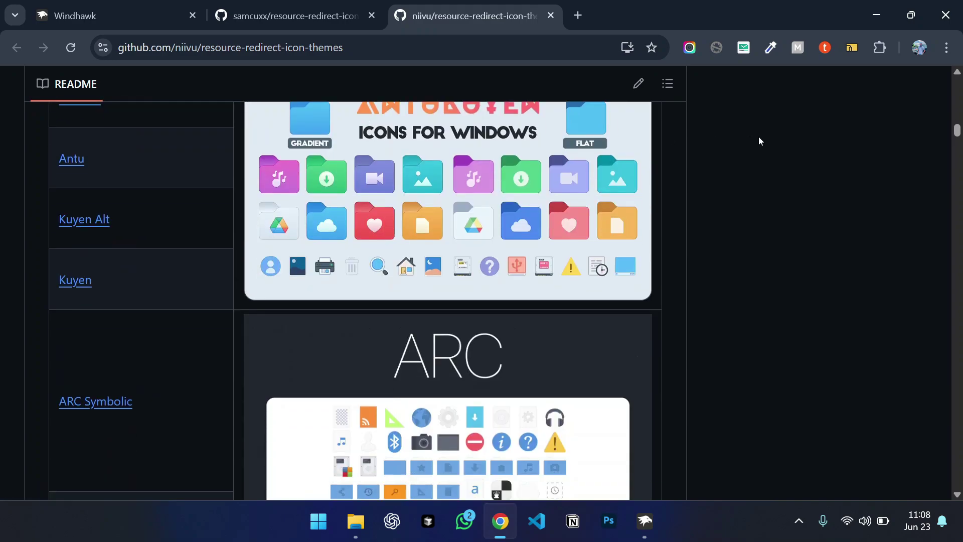
middle_click(758, 140)
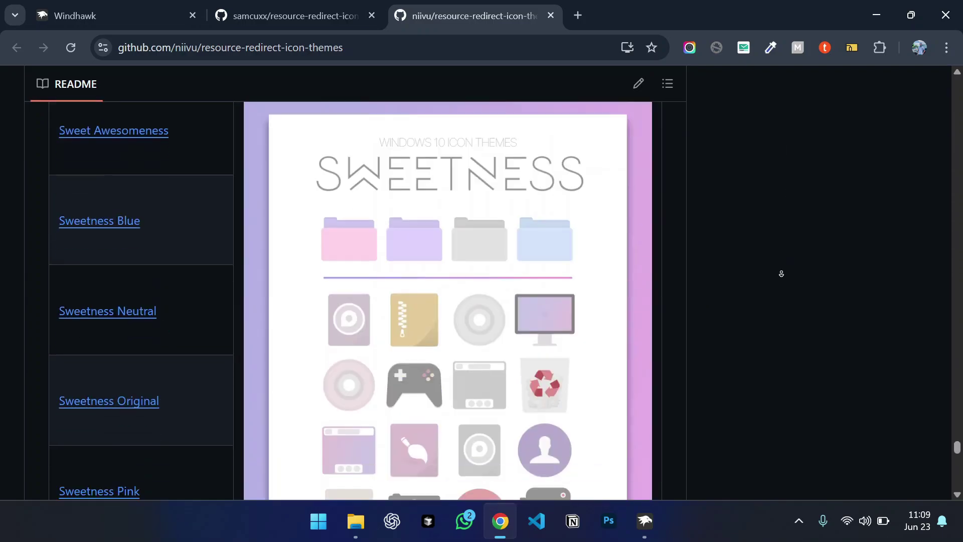
scroll(801, 165, up, 3)
scroll(408, 405, up, 8)
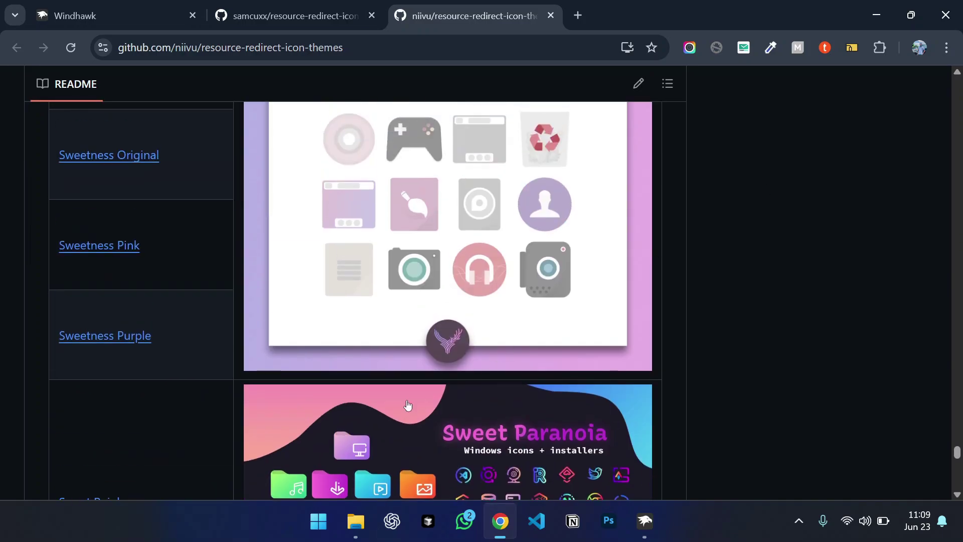
scroll(445, 372, down, 5)
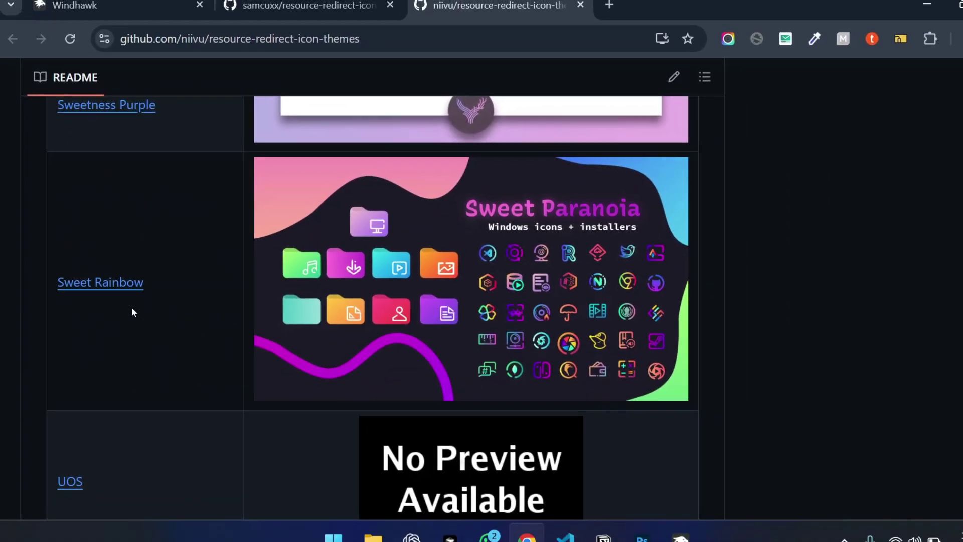
scroll(149, 342, up, 15)
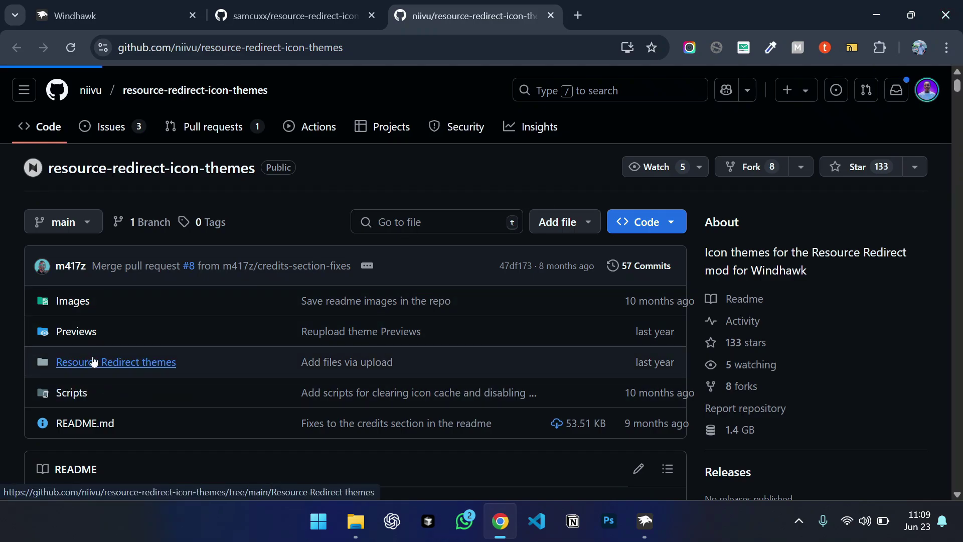
Find Sweet-Rainbow.zip in the Resource Redirect themes folder and download the raw file.
scroll(514, 207, down, 20)
scroll(519, 210, down, 20)
scroll(519, 210, up, 4)
scroll(519, 214, down, 4)
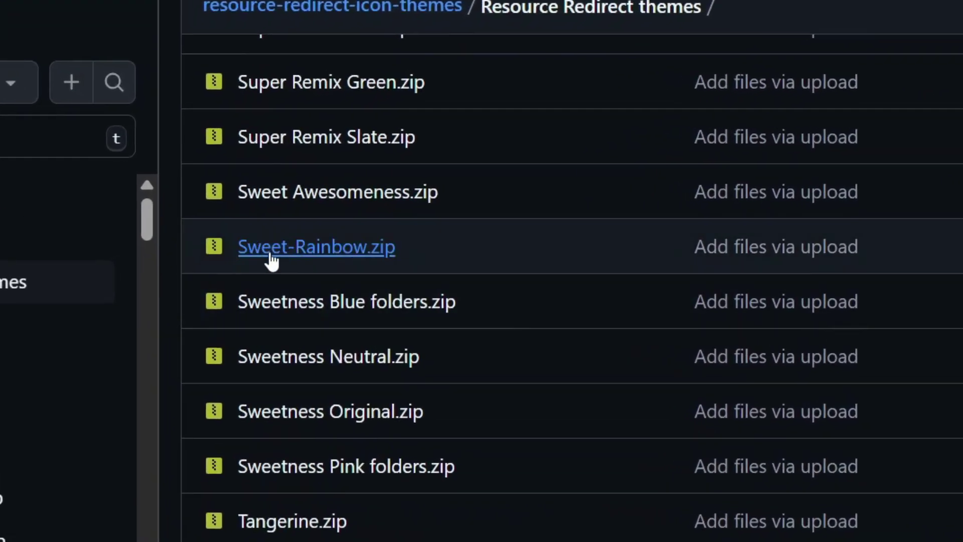
click(354, 249)
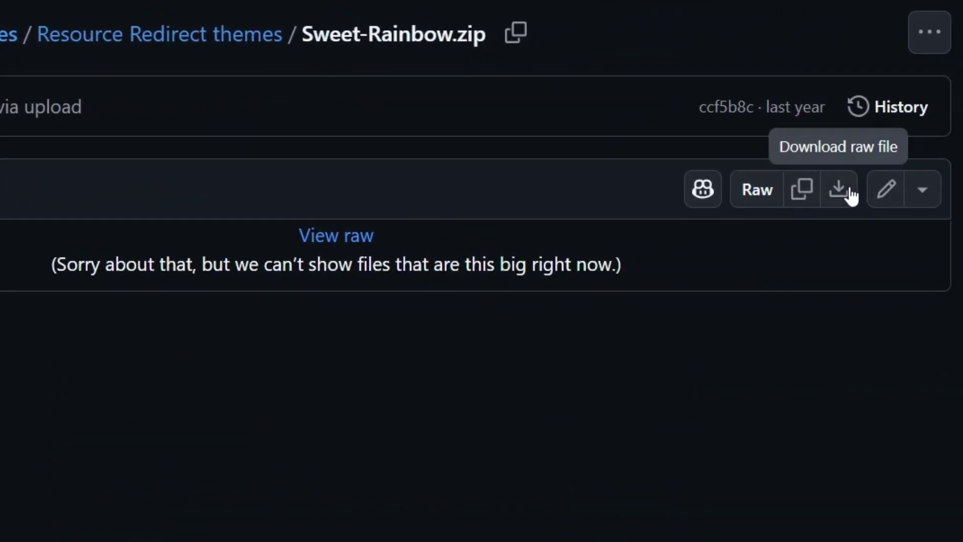
click(838, 190)
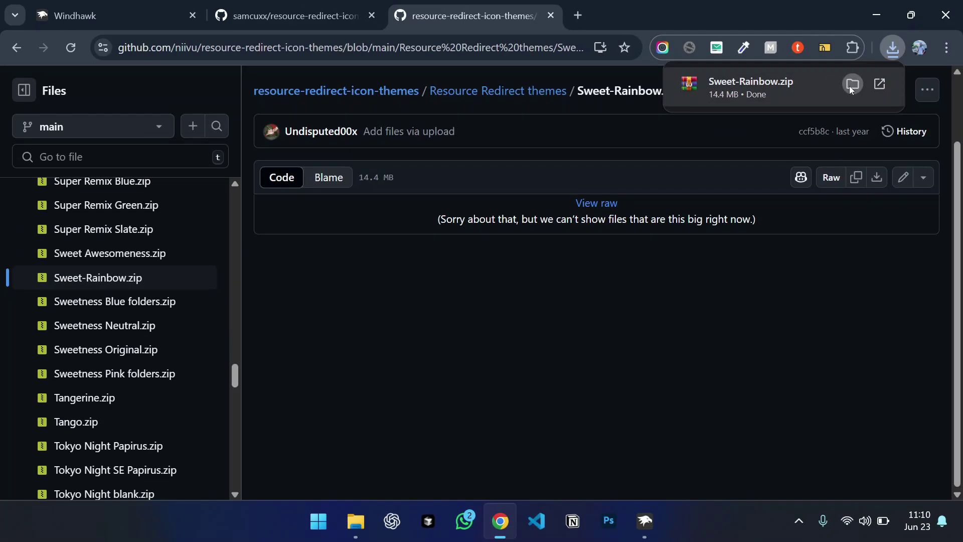
Open the downloaded Sweet-Rainbow.zip in WinRAR and select its Sweet-Rainbow folder.
click(850, 85)
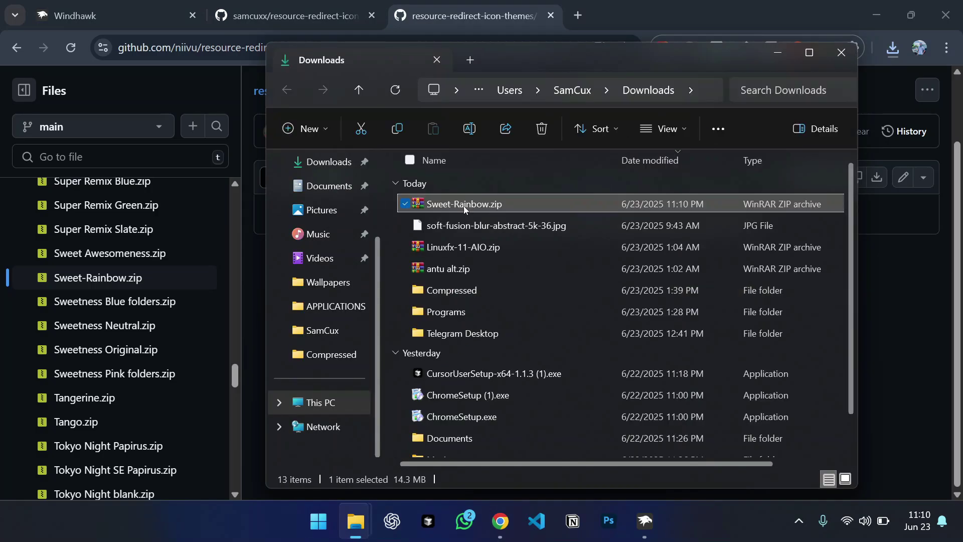
double_click(470, 205)
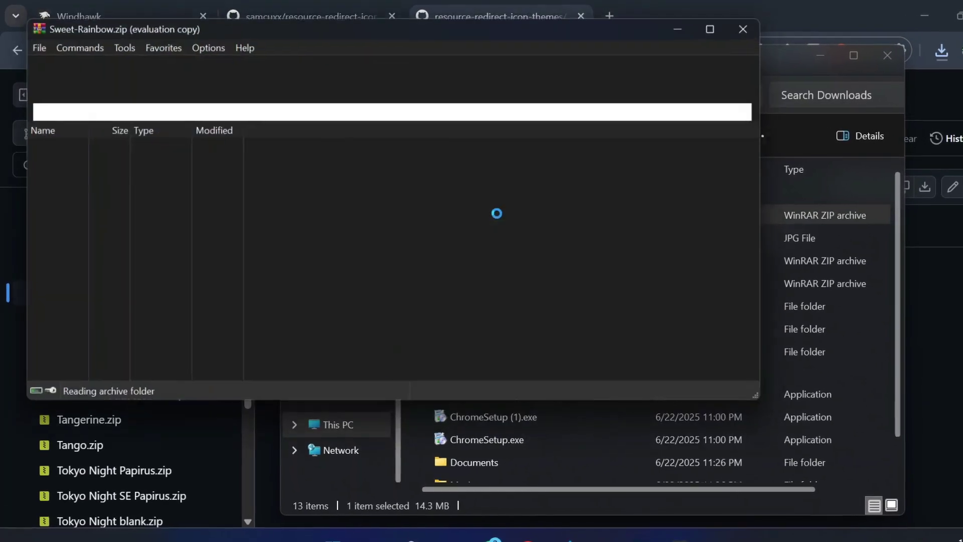
click(76, 160)
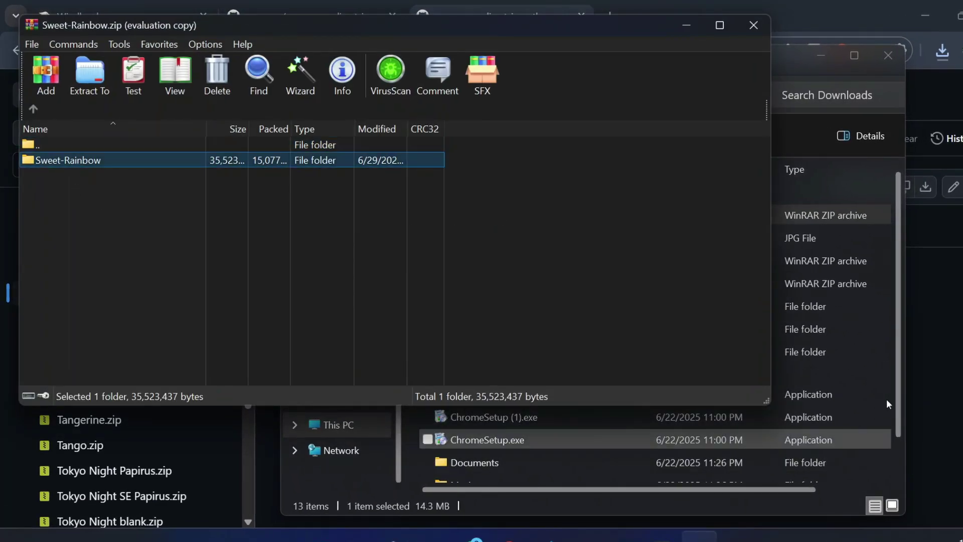
Navigate File Explorer to This PC > Local Disk (C:).
click(853, 160)
click(333, 424)
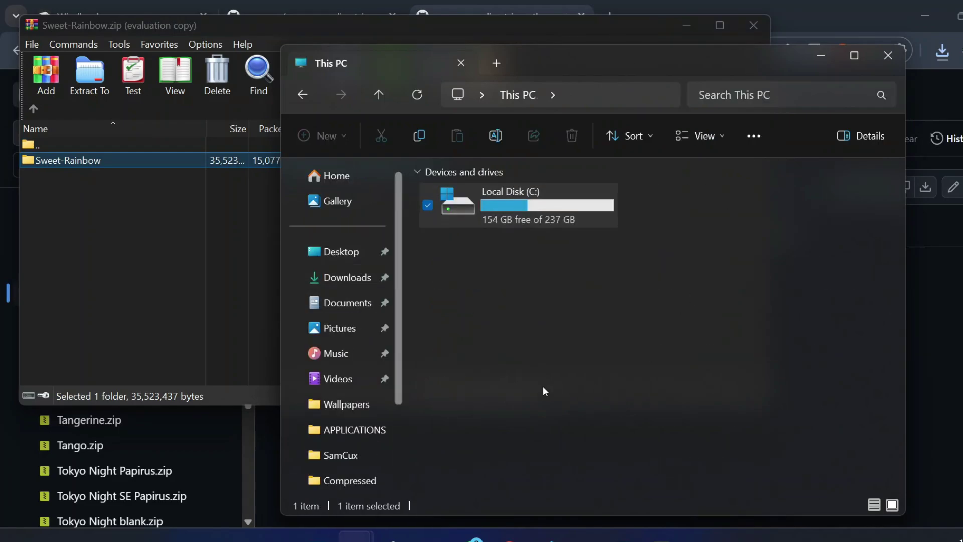
double_click(537, 212)
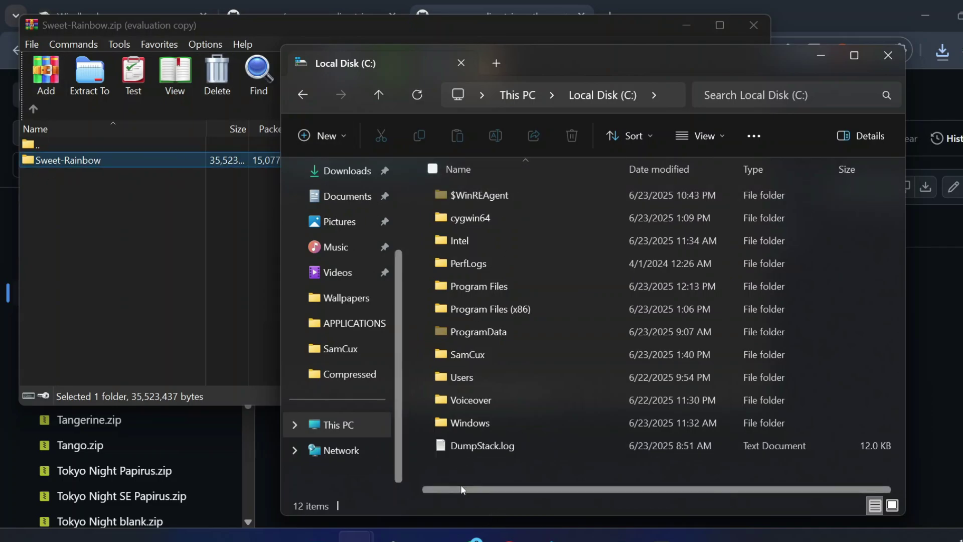
Create a folder named Mod on C: and drag the Sweet-Rainbow folder from WinRAR into it.
right_click(479, 456)
mouse_move(568, 414)
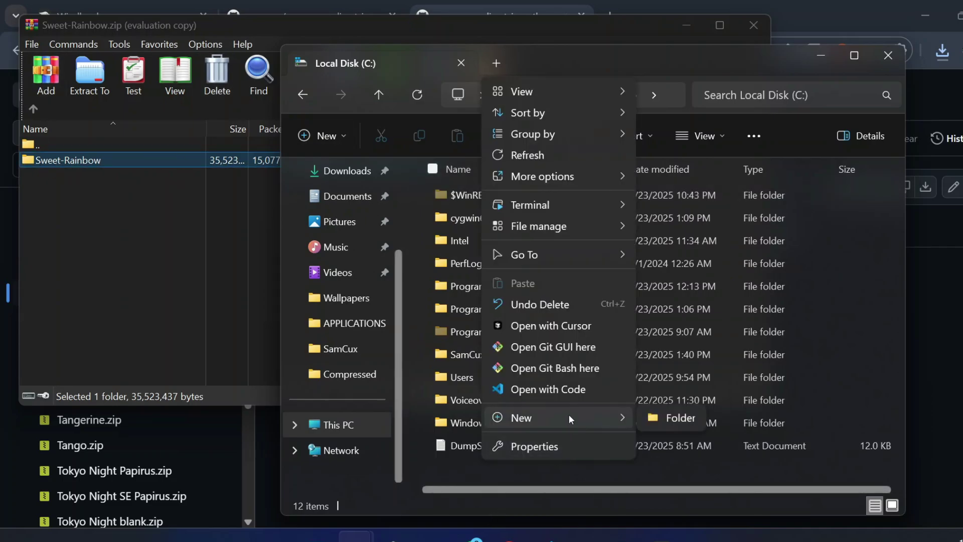
click(675, 416)
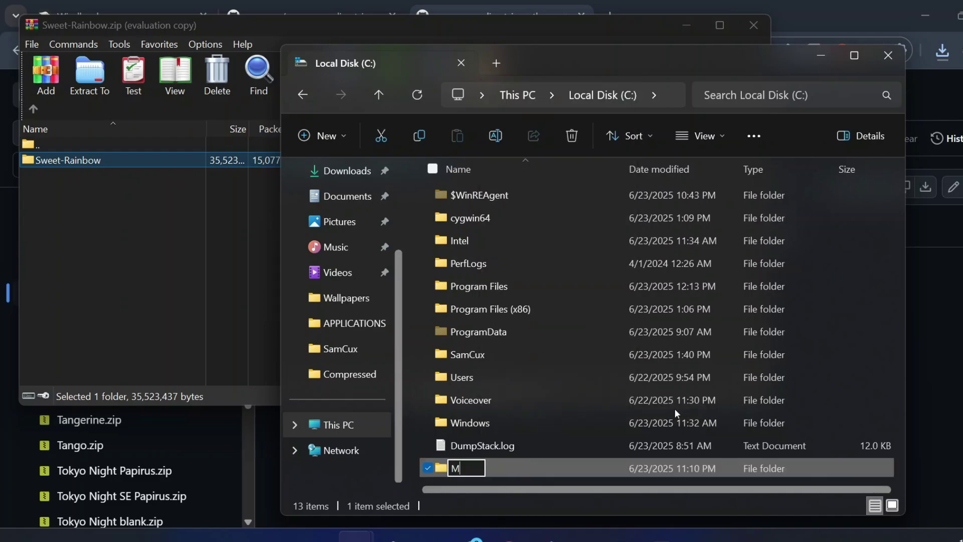
text(Mod)
key(Return)
key(Return)
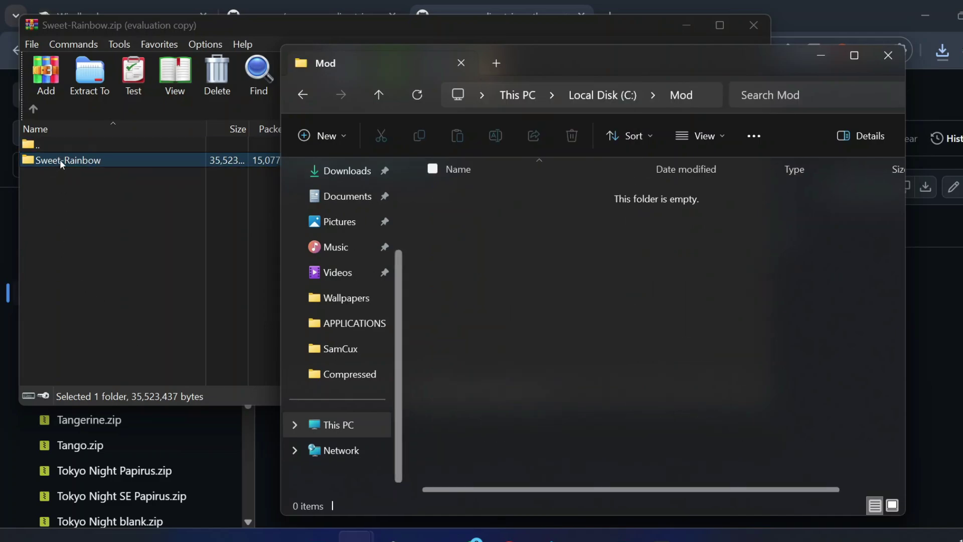
drag(59, 160, 863, 389)
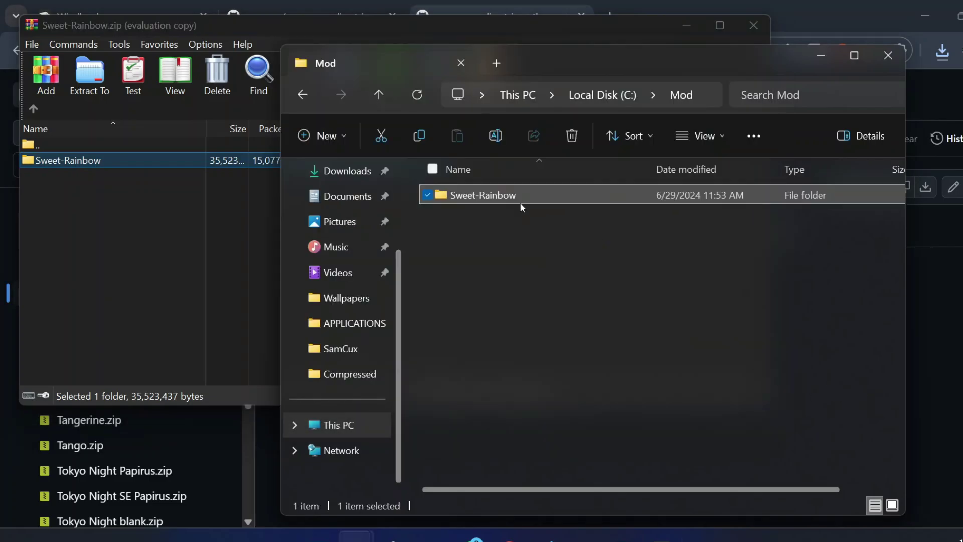
click(236, 261)
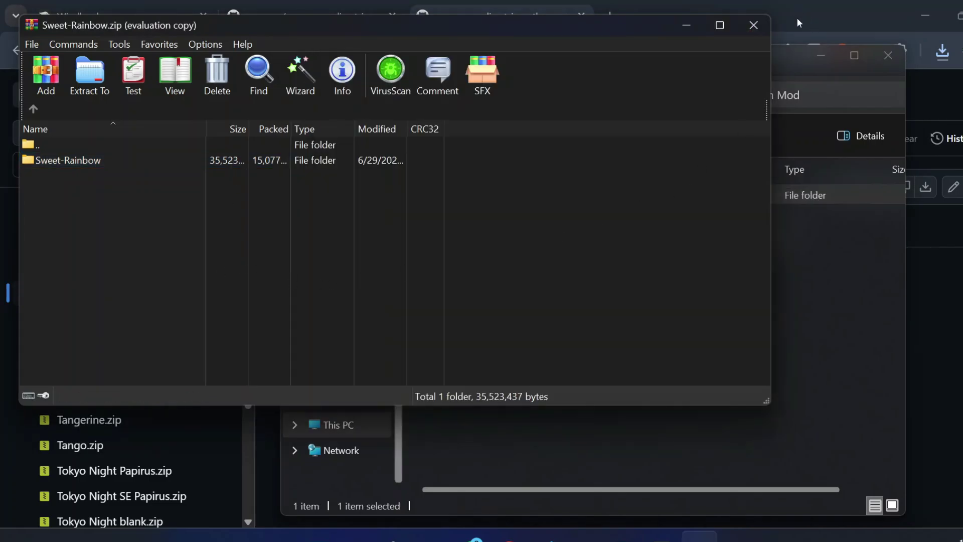
Close WinRAR and open the Resource Redirect mod's settings at the Theme folder field.
key(alt+F4)
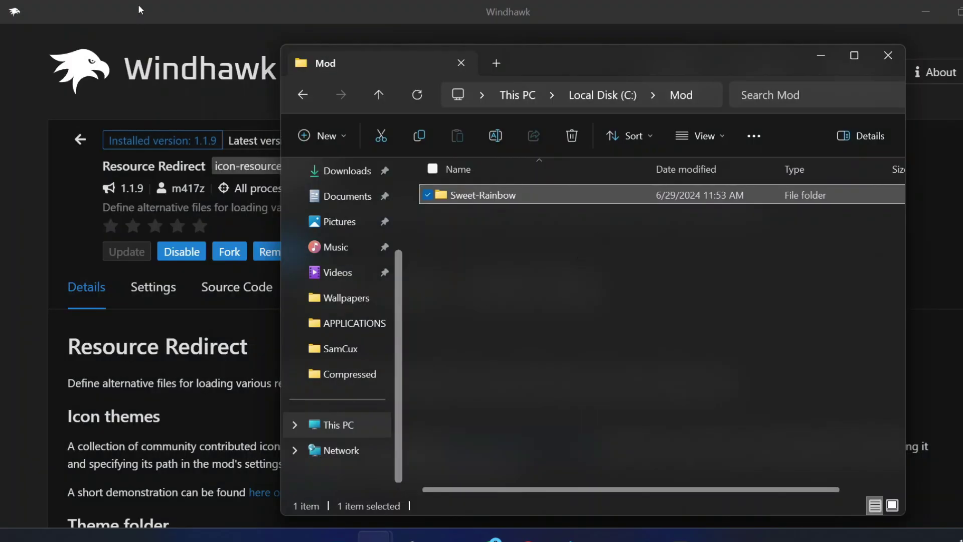
click(155, 47)
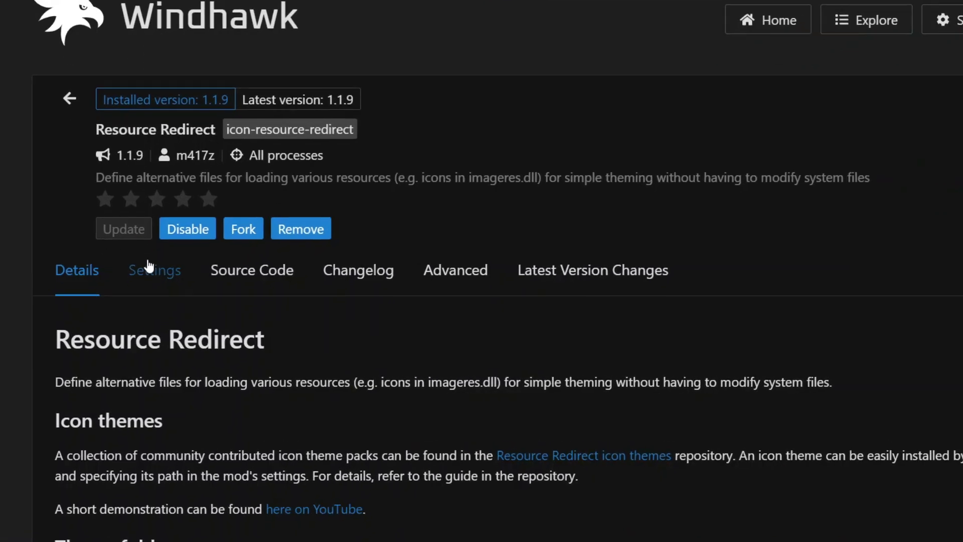
click(154, 296)
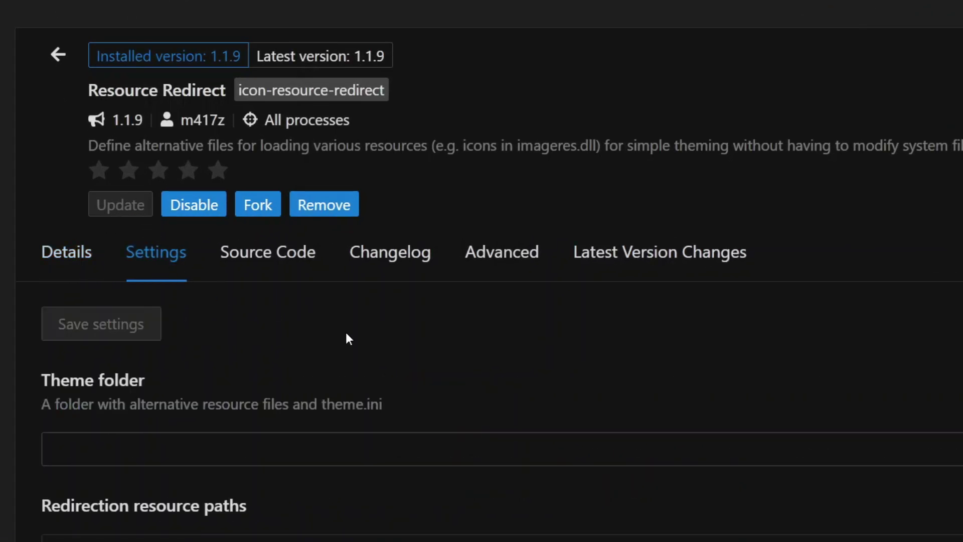
scroll(349, 321, down, 4)
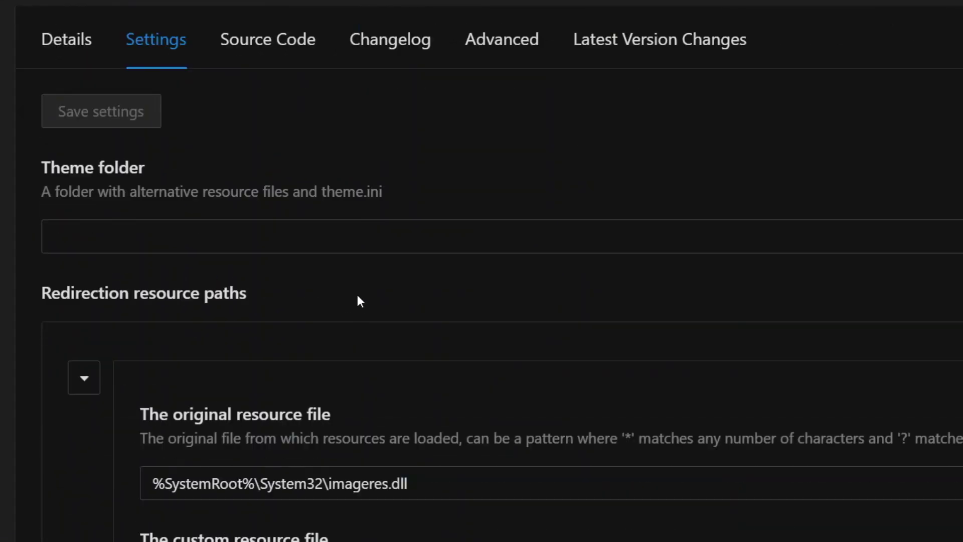
click(132, 229)
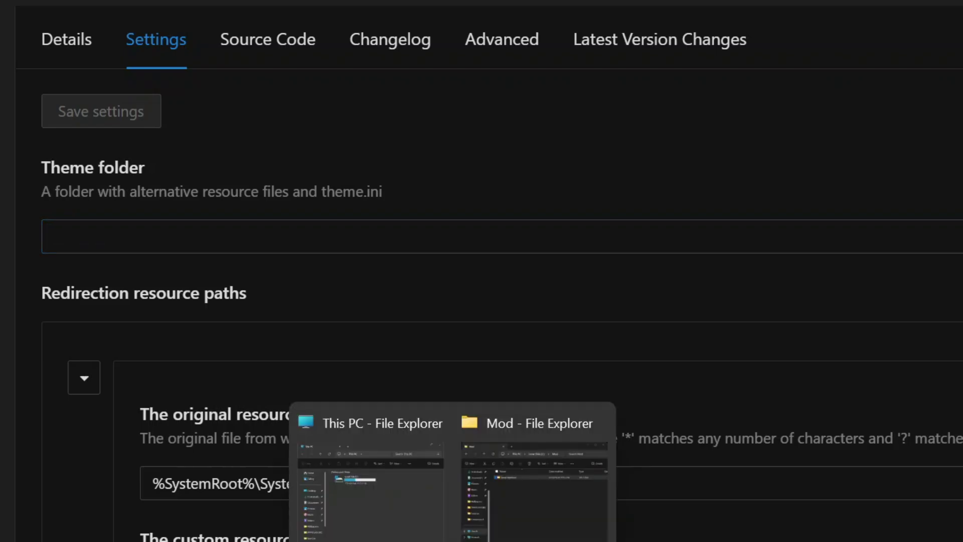
Copy the C:\Mod\Sweet-Rainbow path from Explorer, paste it as the theme folder, and save.
click(566, 497)
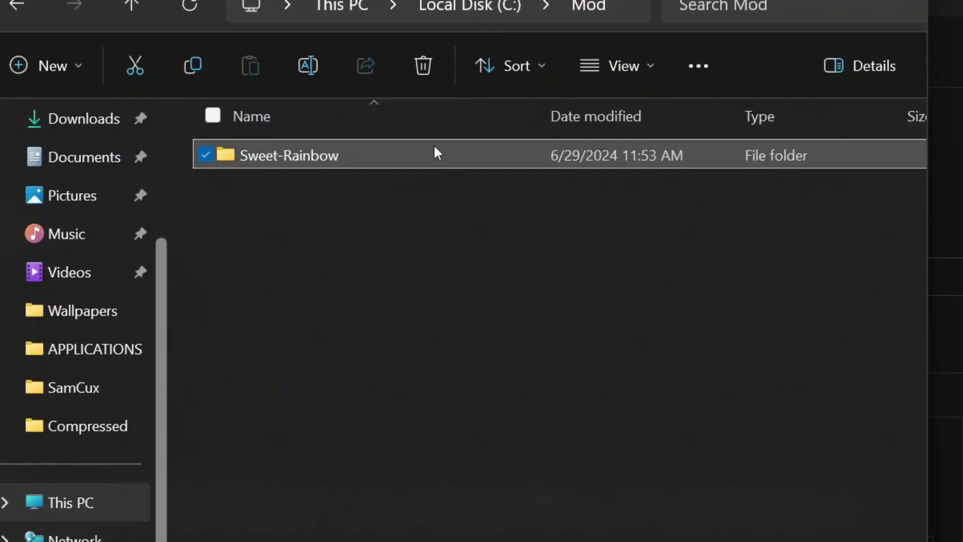
double_click(388, 155)
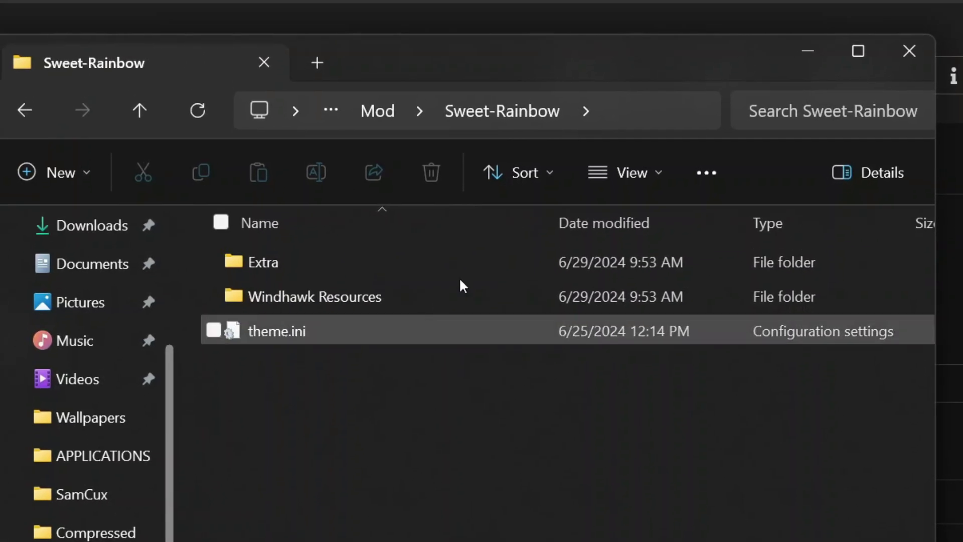
click(633, 72)
key(ctrl+c)
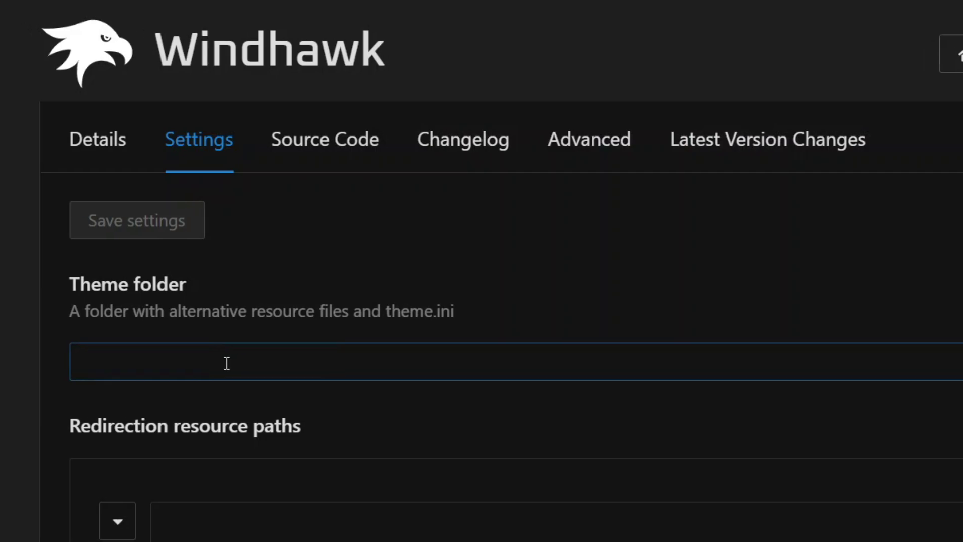
click(226, 364)
key(ctrl+v)
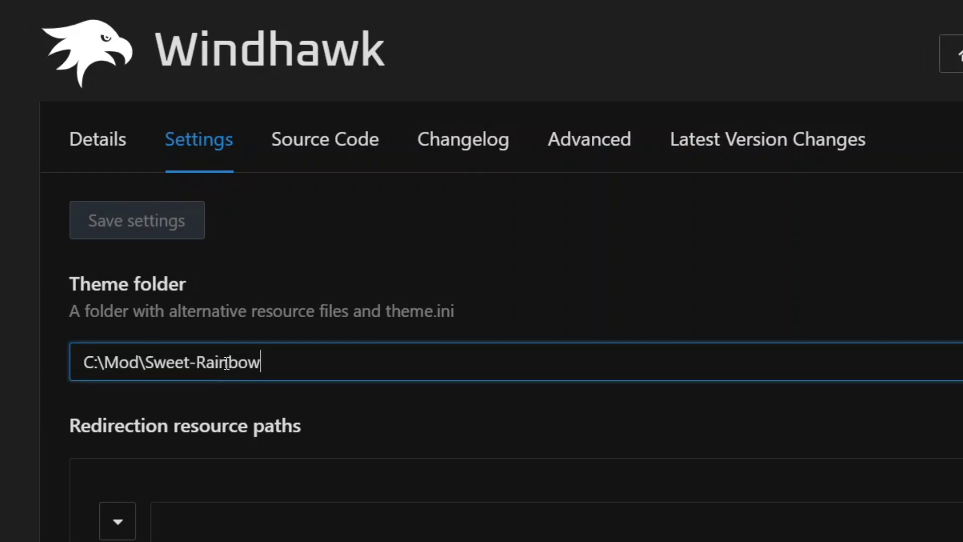
click(163, 228)
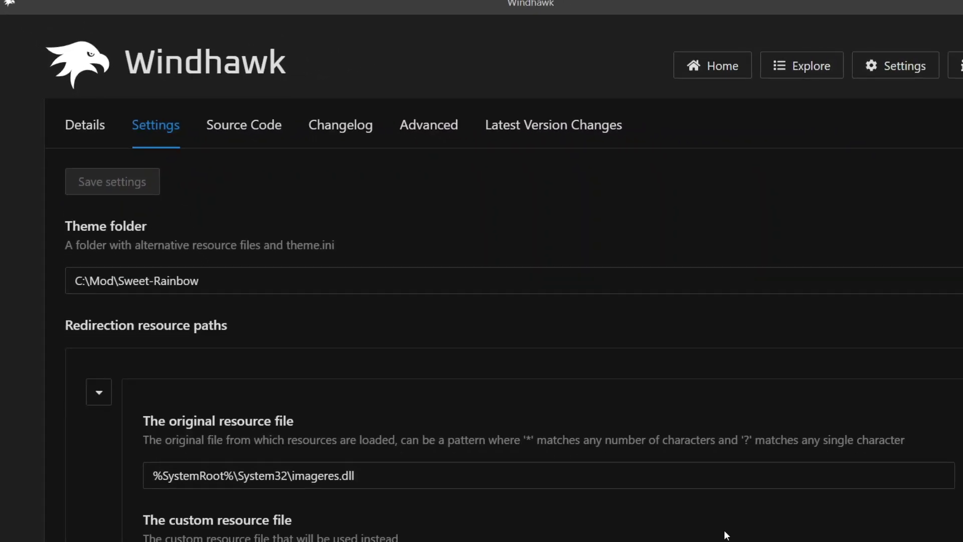
Launch Task Manager from the taskbar and restart the Windows Explorer process.
right_click(751, 541)
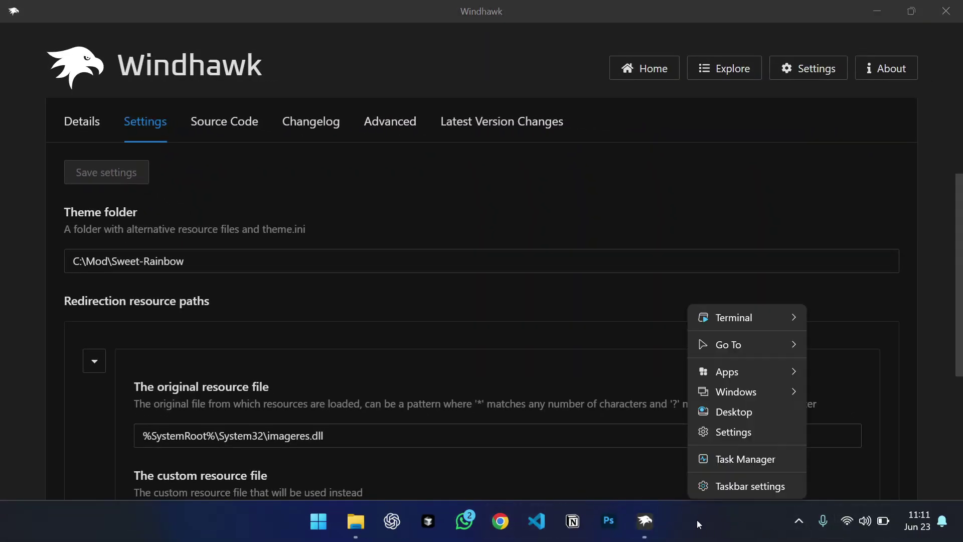
click(751, 461)
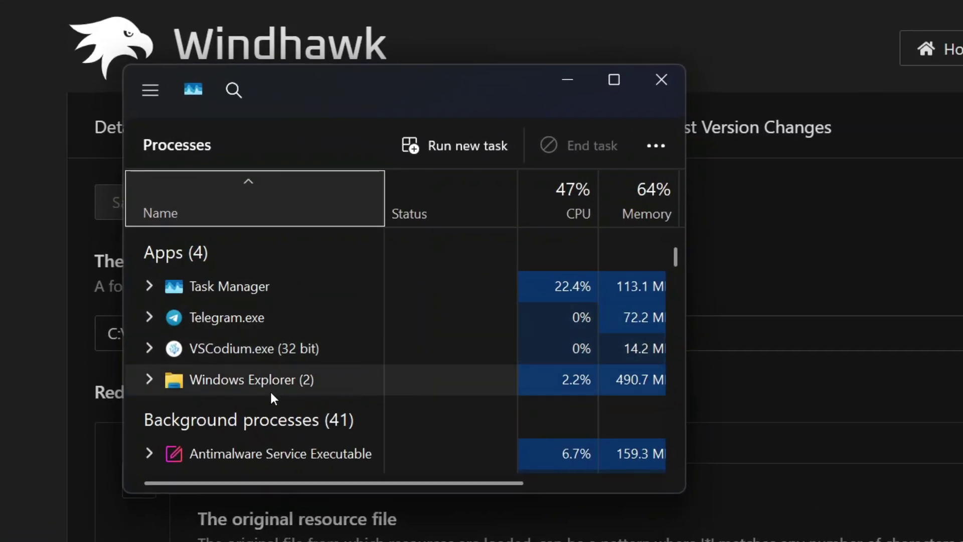
click(221, 410)
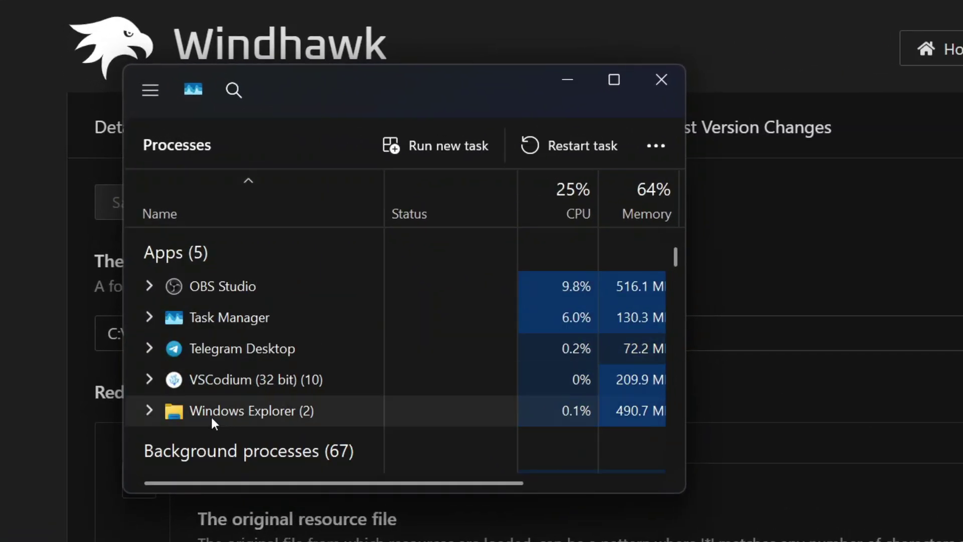
click(593, 152)
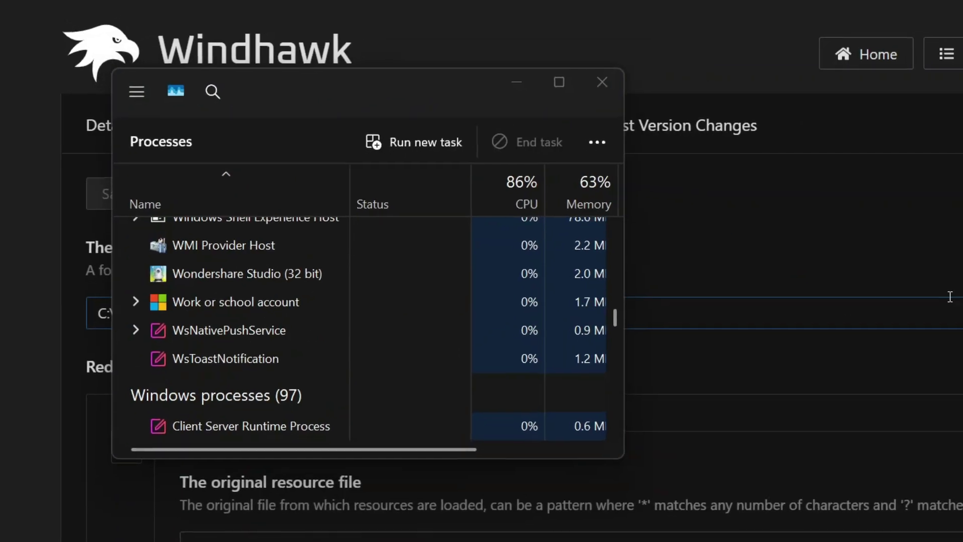
Open a new File Explorer window on This PC and scroll the sidebar to see the Sweet-Rainbow icons.
key(super+e)
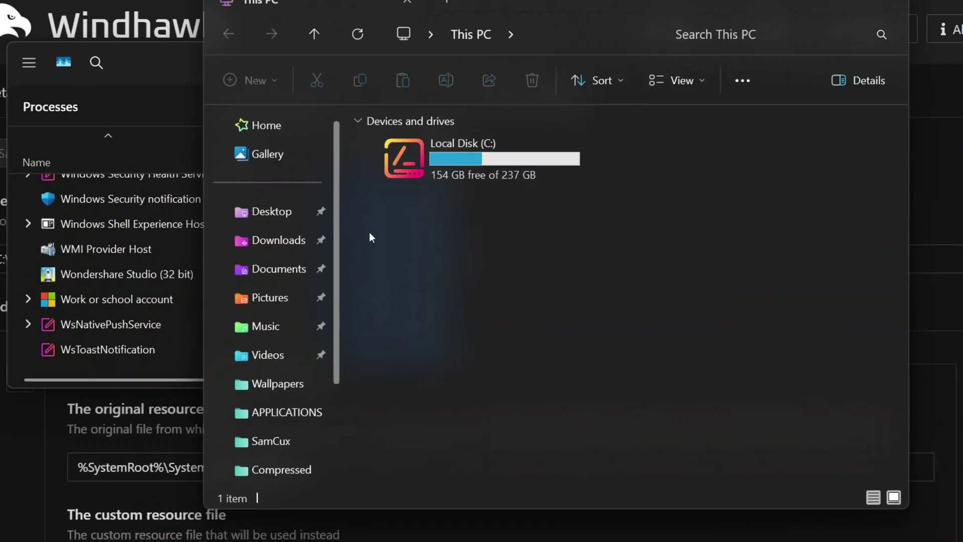
scroll(300, 139, down, 3)
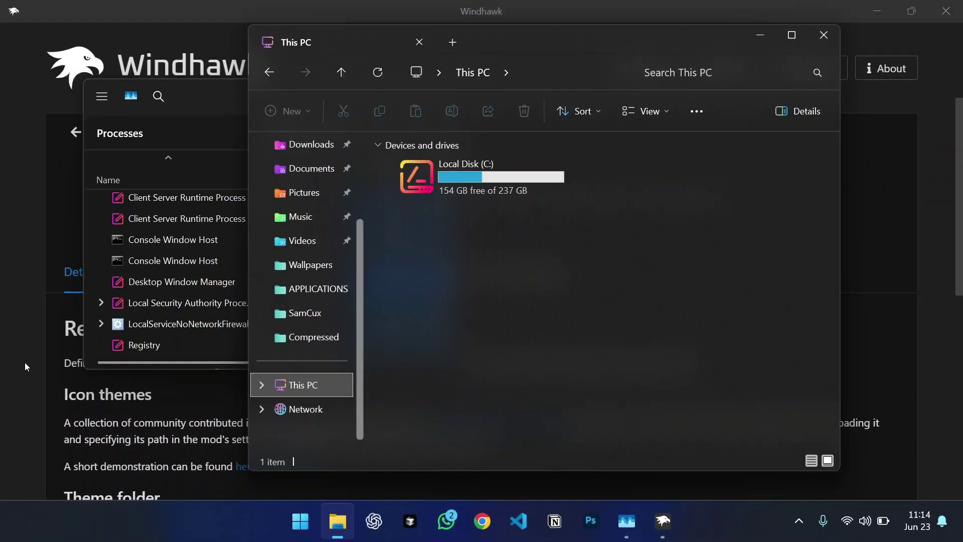
Disable the Resource Redirect mod from its Windhawk page.
click(25, 362)
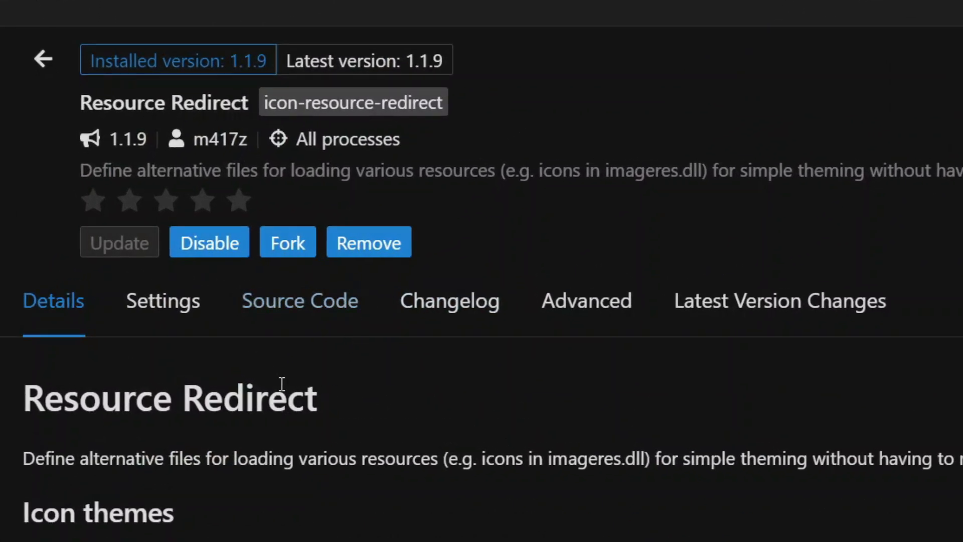
click(209, 246)
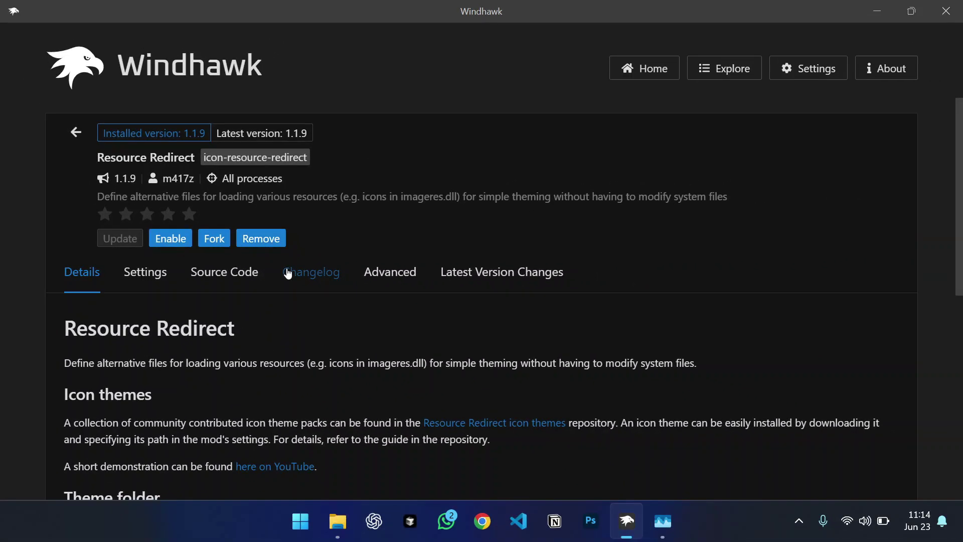
Reopen This PC in File Explorer via Home to see Local Disk (C:) with default Windows icons.
click(337, 521)
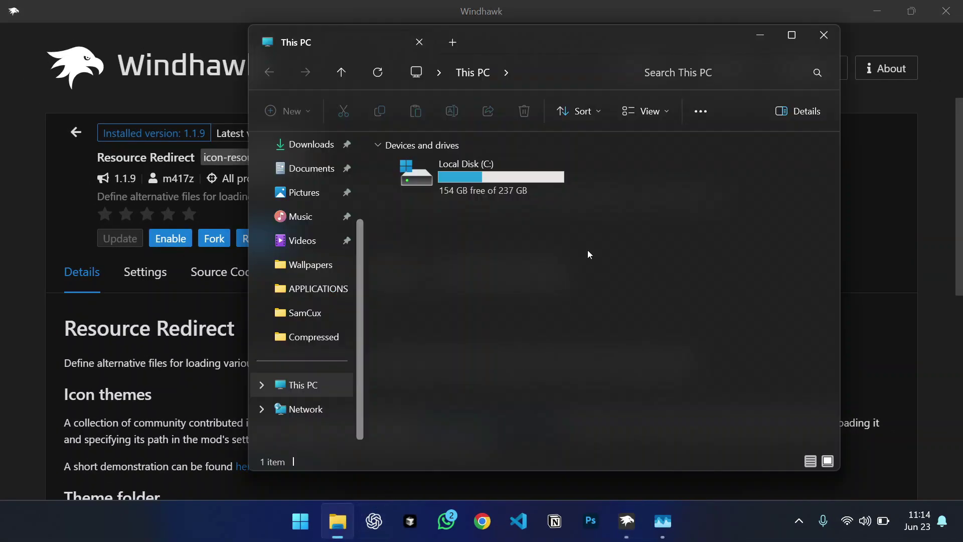
scroll(311, 171, up, 3)
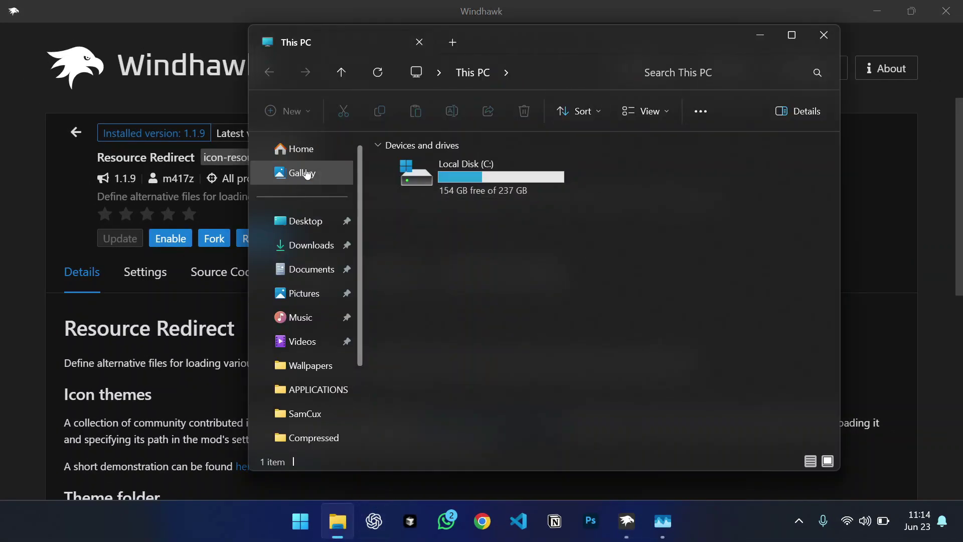
click(301, 149)
scroll(317, 176, down, 3)
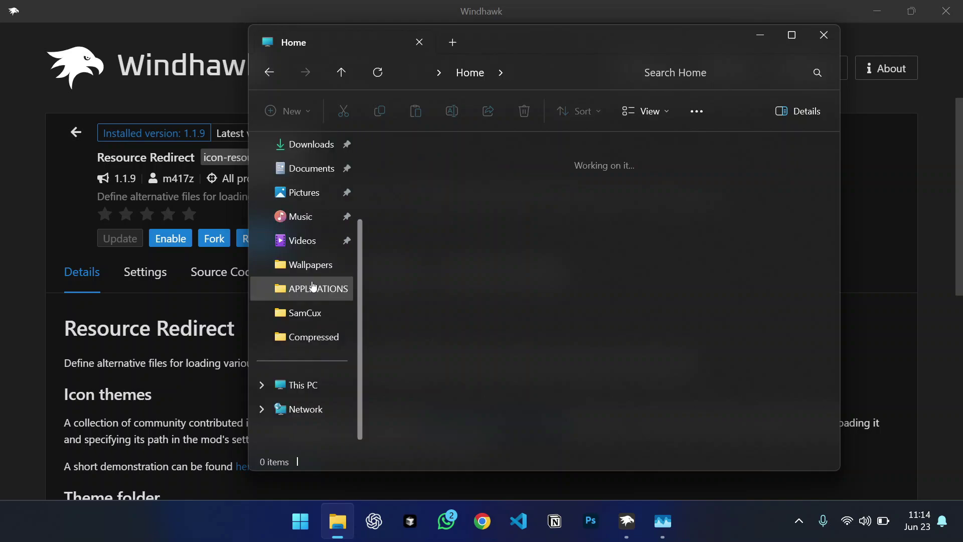
click(312, 394)
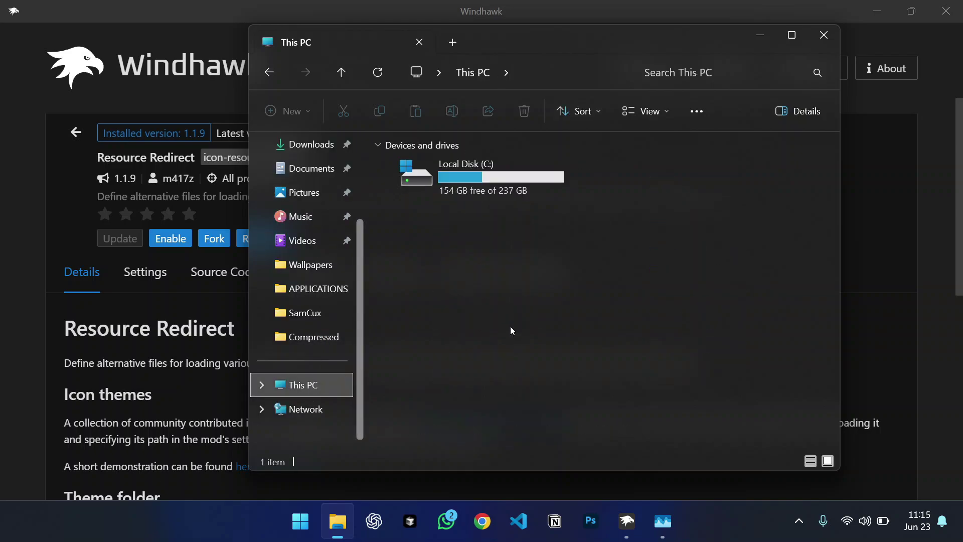